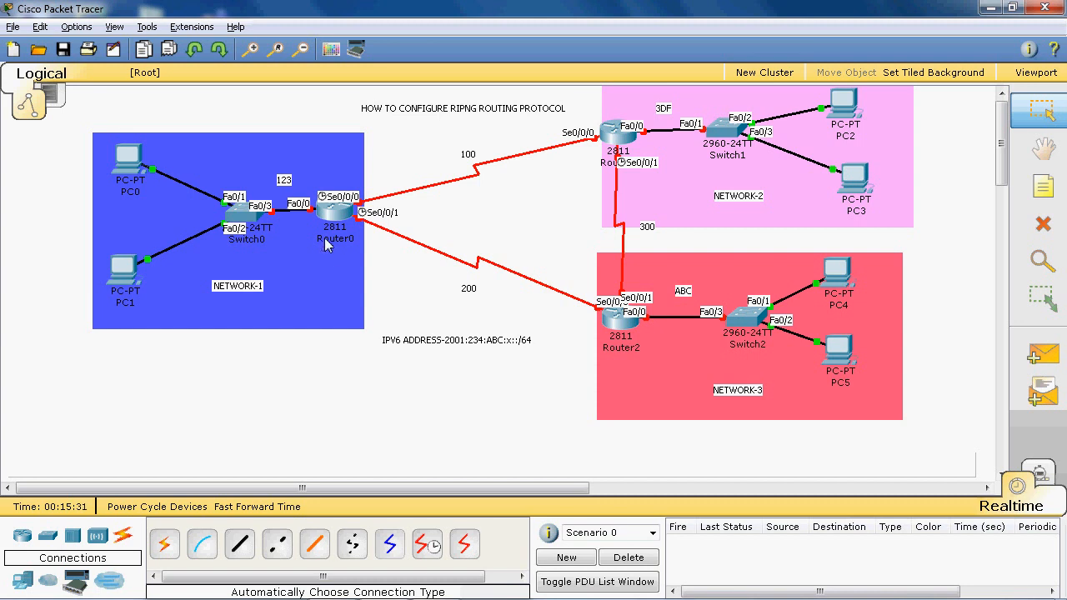
# - Enter global configuration mode on Router0 and enable IPv6 unicast routing
pyautogui.click(338, 216)
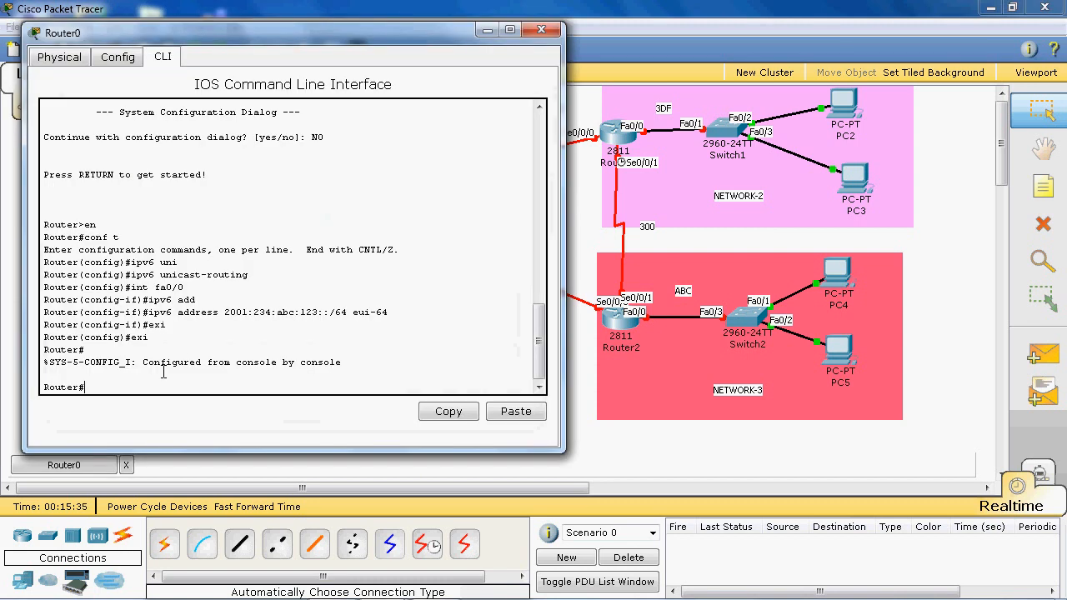
pyautogui.write('conf t')
pyautogui.press('Return')
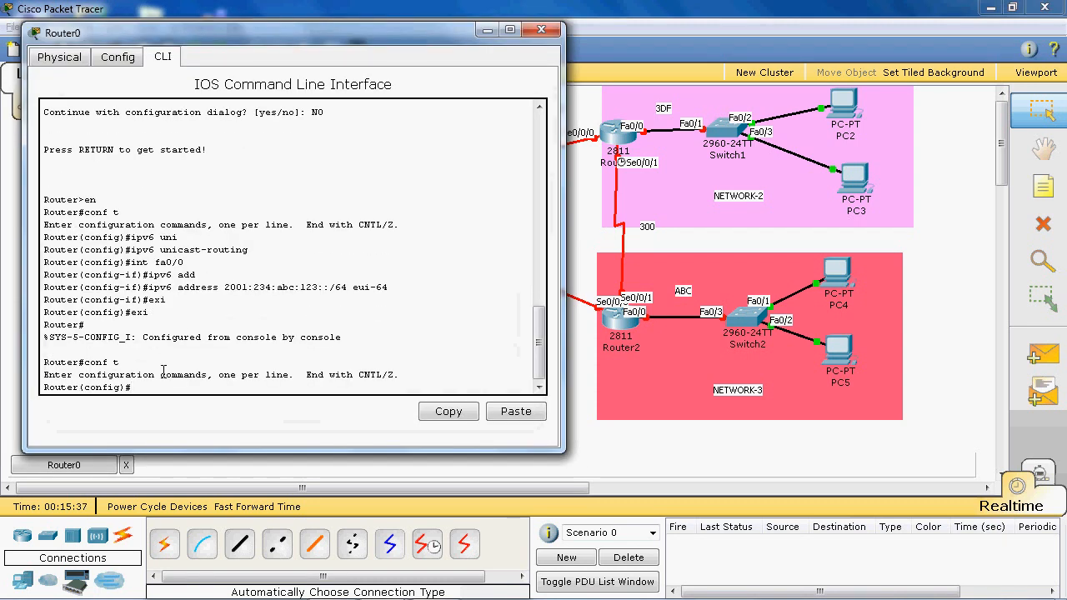
pyautogui.write('ipv6 un')
pyautogui.press('Tab')
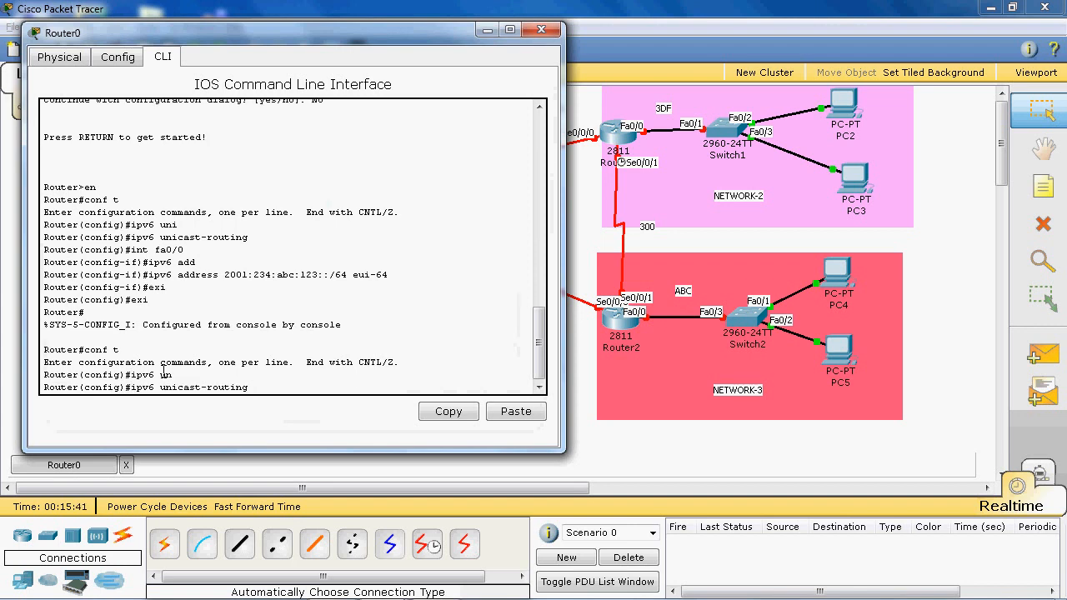
pyautogui.press('Return')
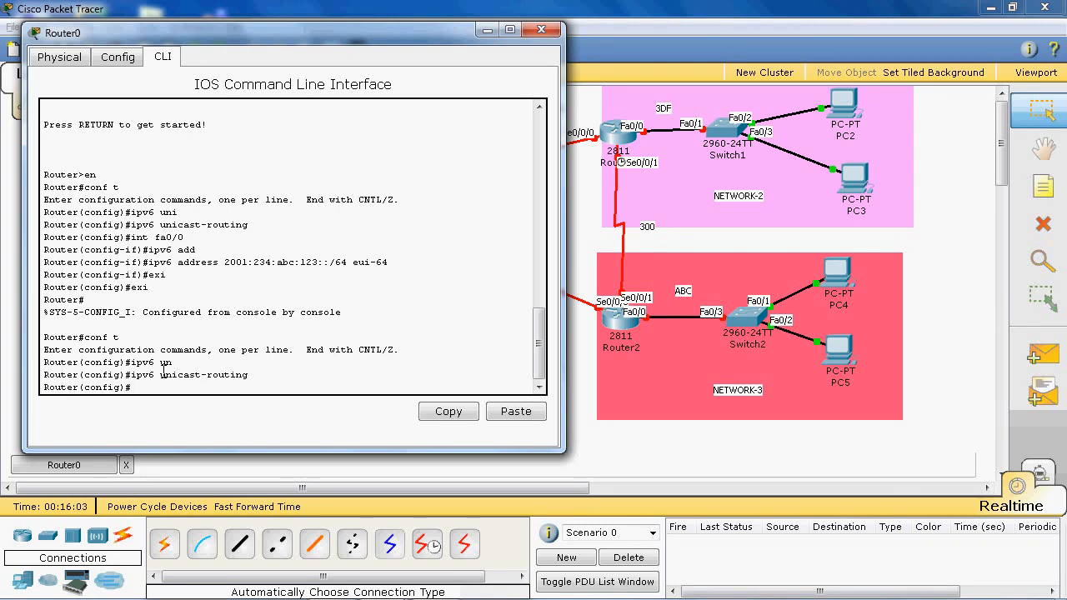
# - Assign the IPv6 address 2001:234:abc:123::/64 with eui-64 to Router0's fa0/0 interface
pyautogui.click(603, 457)
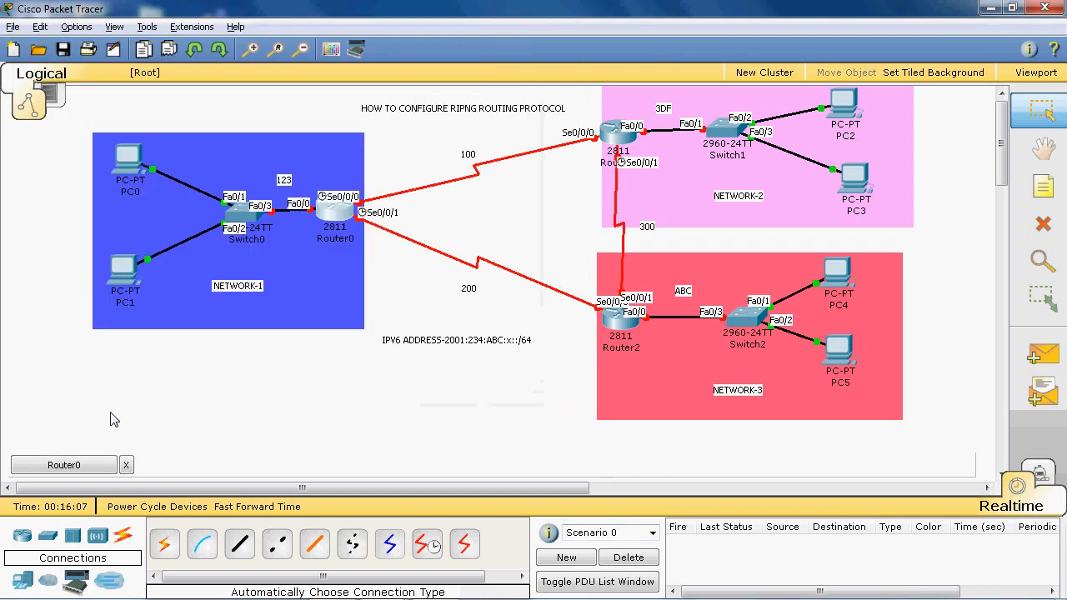
pyautogui.click(92, 465)
pyautogui.write('int')
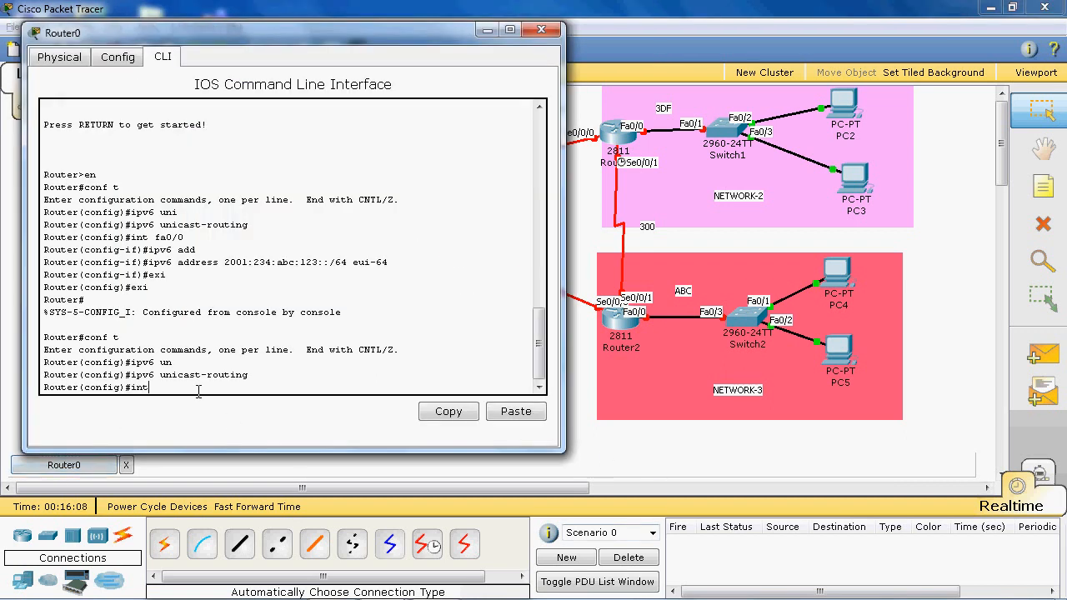
pyautogui.write(' fa0/0')
pyautogui.press('Return')
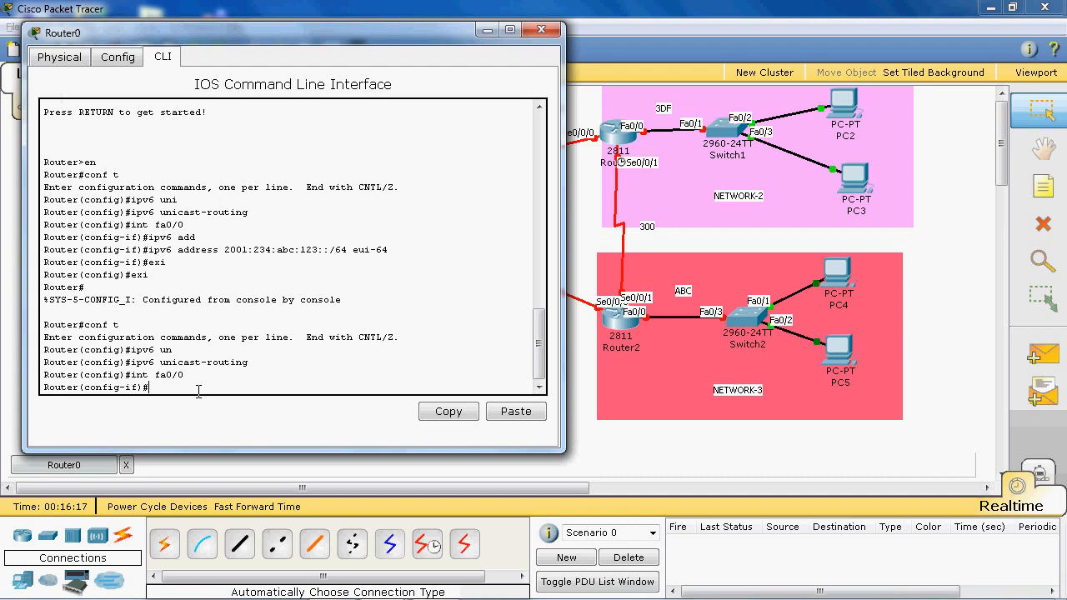
pyautogui.write('ipv6 add')
pyautogui.press('Tab')
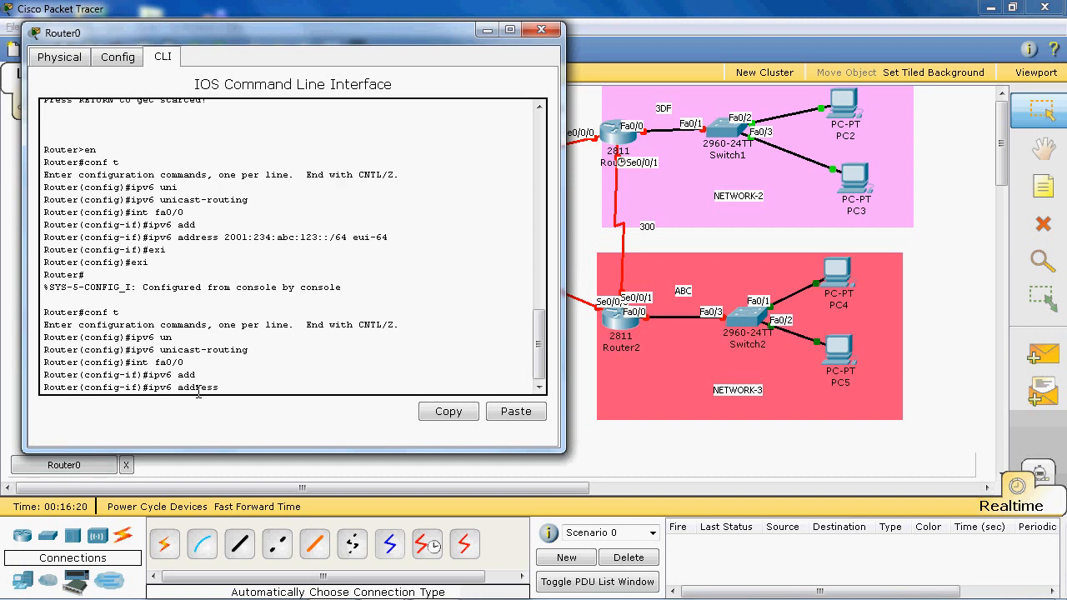
pyautogui.write('2001:')
pyautogui.click(641, 469)
pyautogui.write(':')
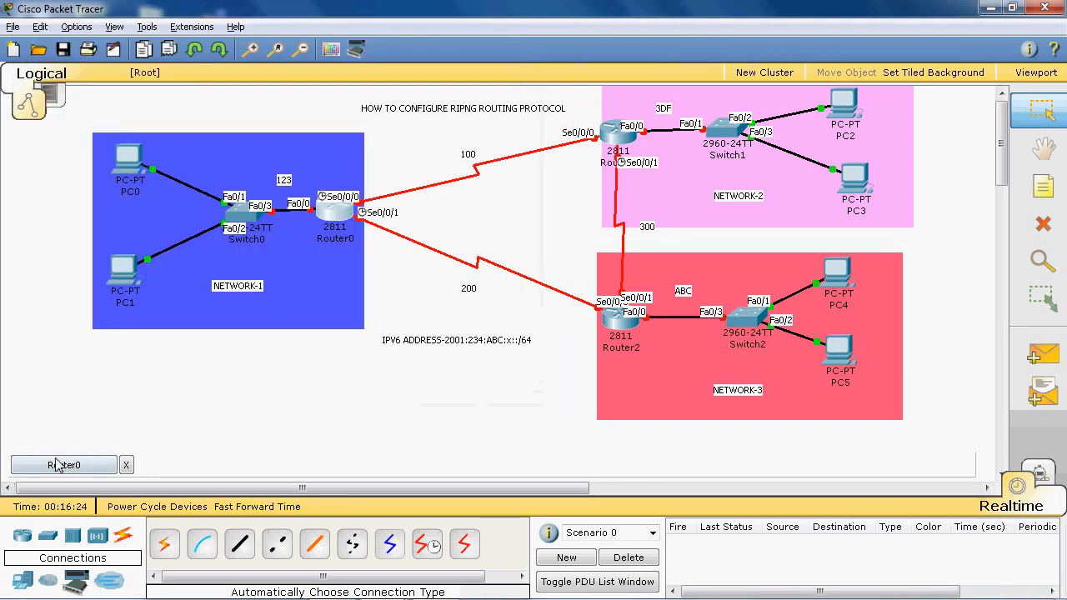
pyautogui.click(57, 465)
pyautogui.write('234')
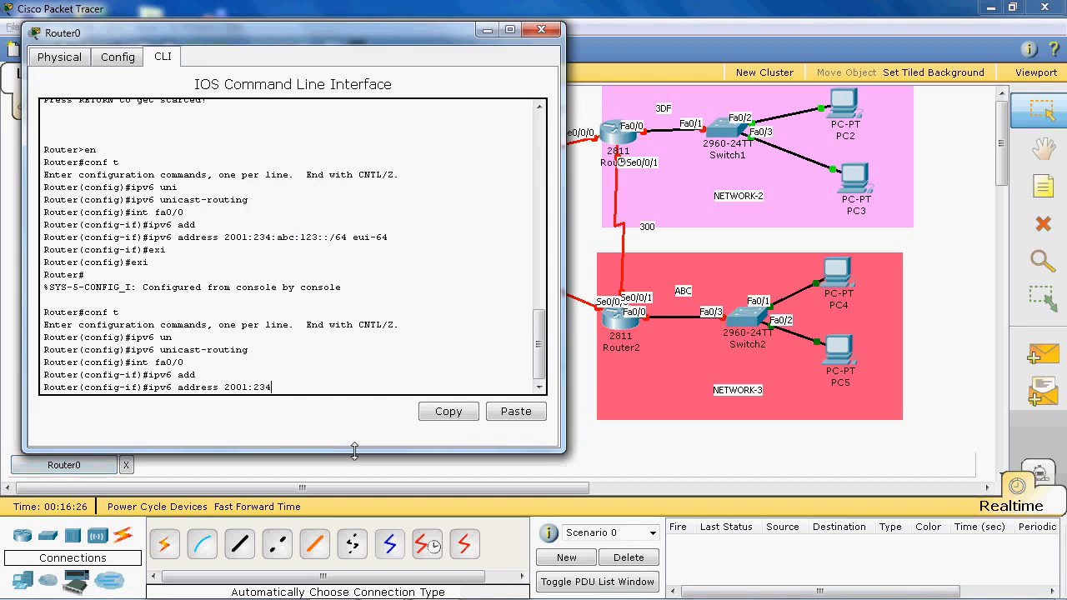
pyautogui.write(':')
pyautogui.click(649, 467)
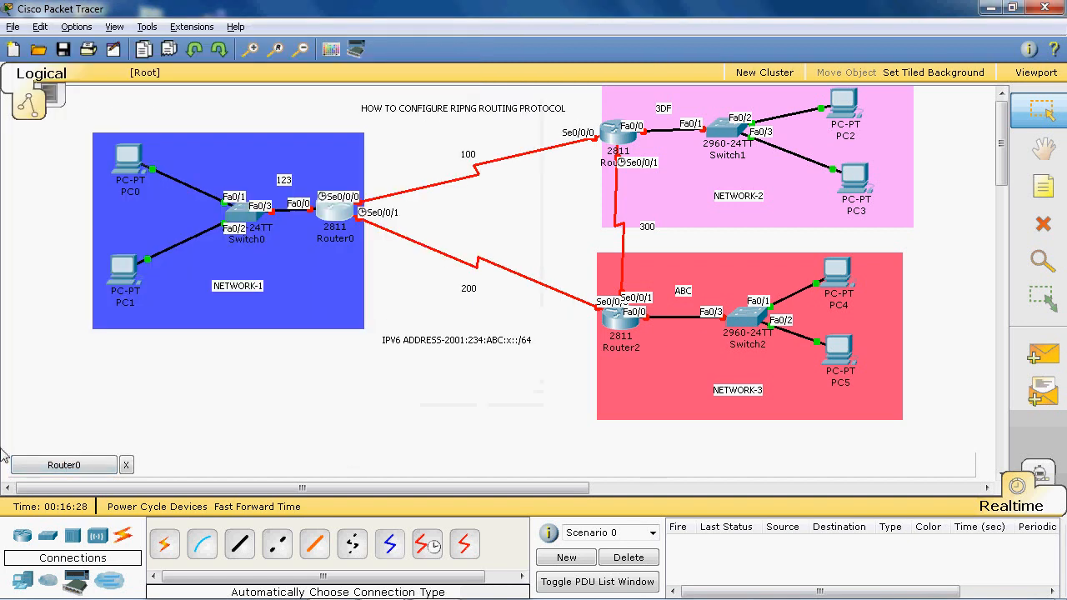
pyautogui.click(60, 471)
pyautogui.write('a')
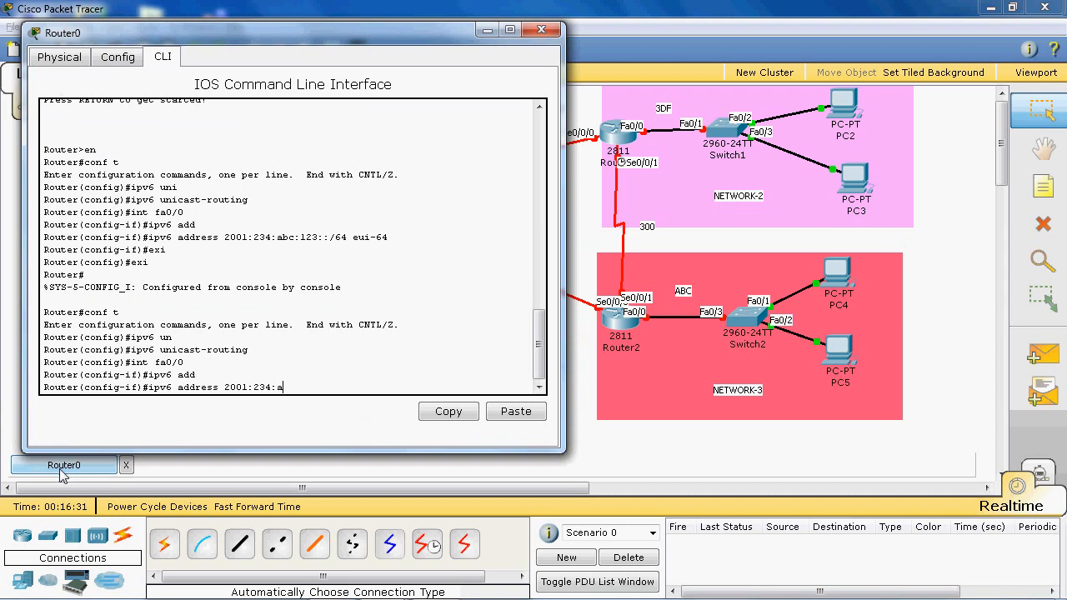
pyautogui.write('bc:')
pyautogui.click(637, 456)
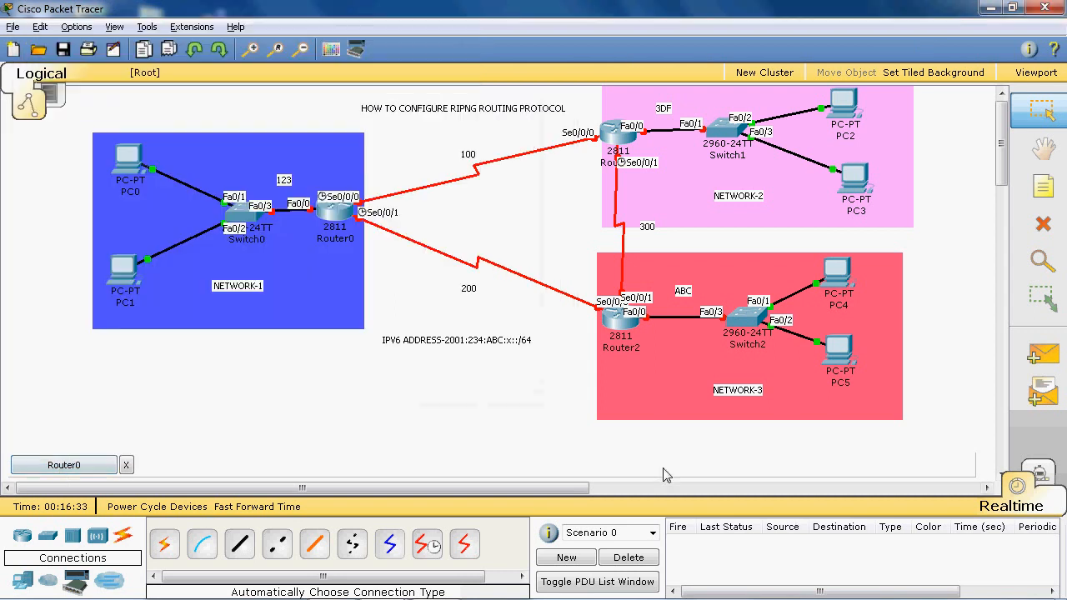
pyautogui.click(74, 464)
pyautogui.write('123')
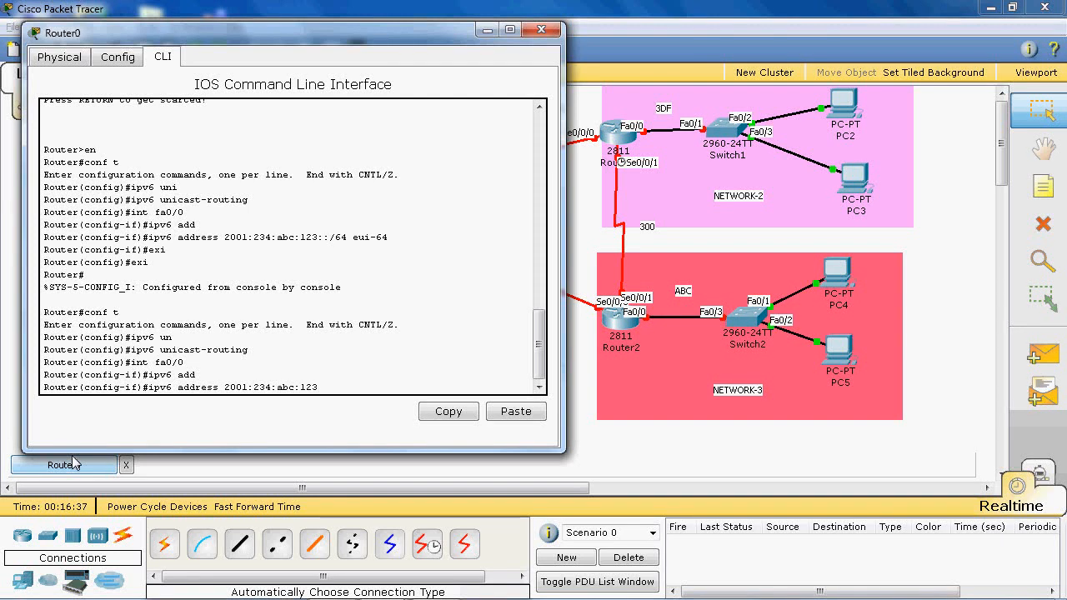
pyautogui.write('::/64 eui-64')
pyautogui.press('Return')
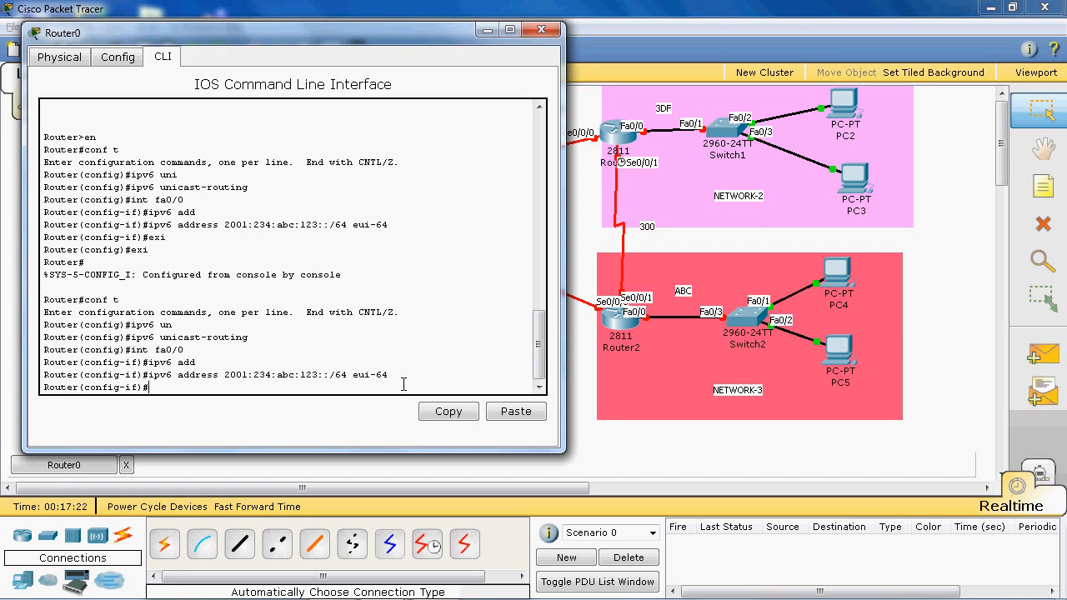
# - Bring up Router0's fa0/0 interface with no shut, enable IPv6 on it, and return to global configuration mode
pyautogui.write('no shut')
pyautogui.press('Return')
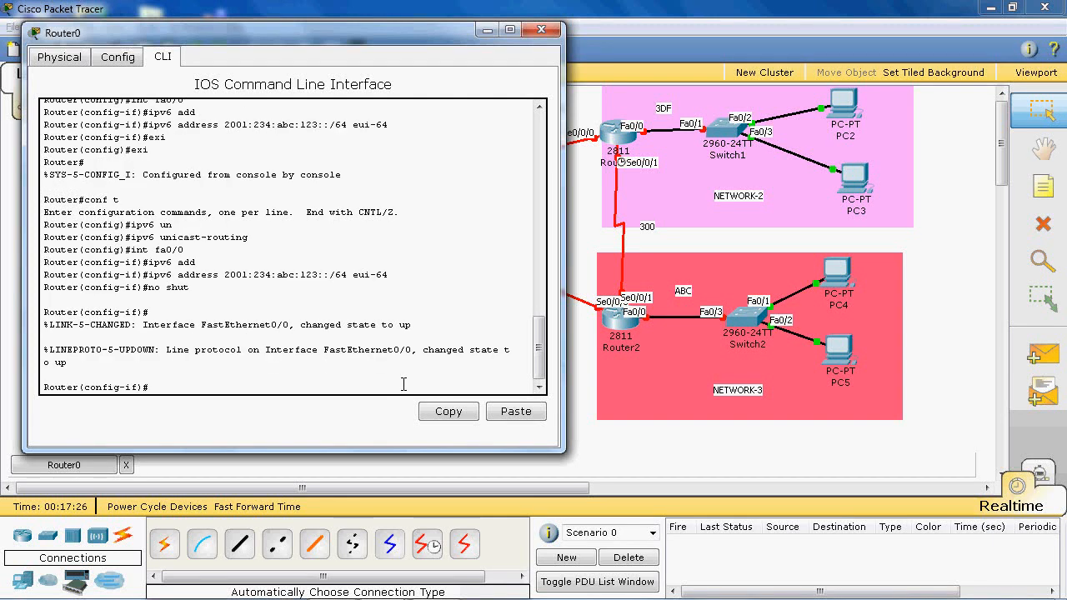
pyautogui.write('ipv6 e')
pyautogui.write('n')
pyautogui.press('Tab')
pyautogui.press('Return')
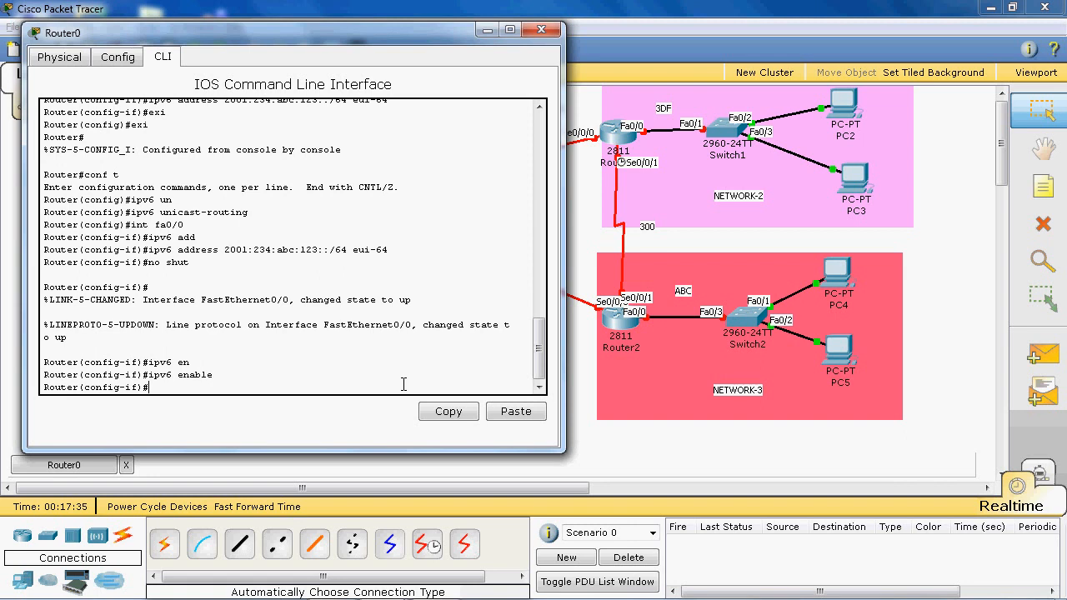
pyautogui.write('exi')
pyautogui.press('Return')
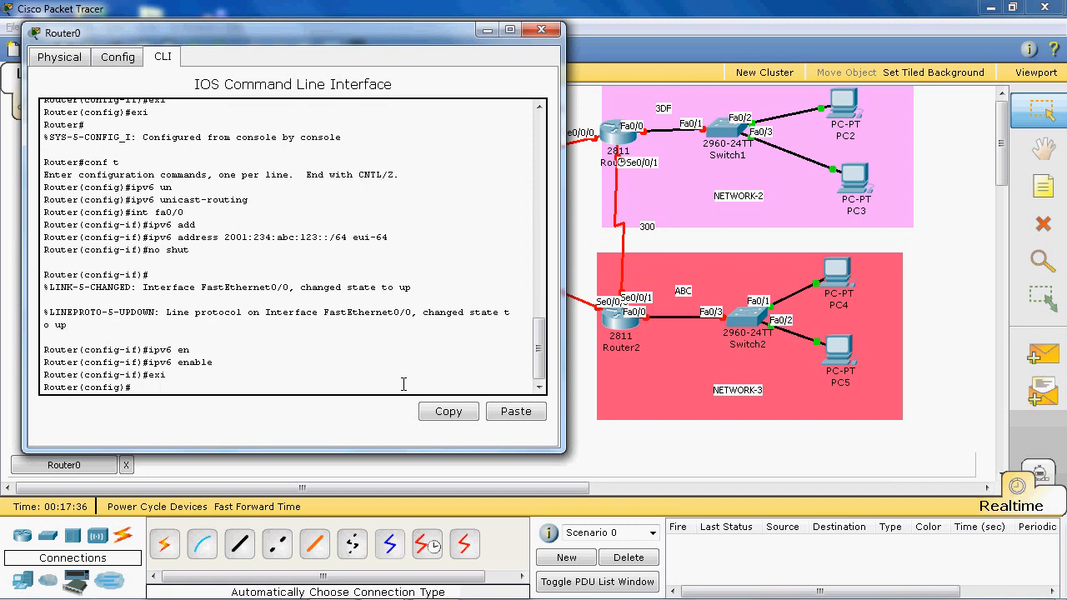
# - Assign the IPv6 address 2001:234:abc:100::1/64 to Router0's se0/0/0 interface
pyautogui.click(603, 457)
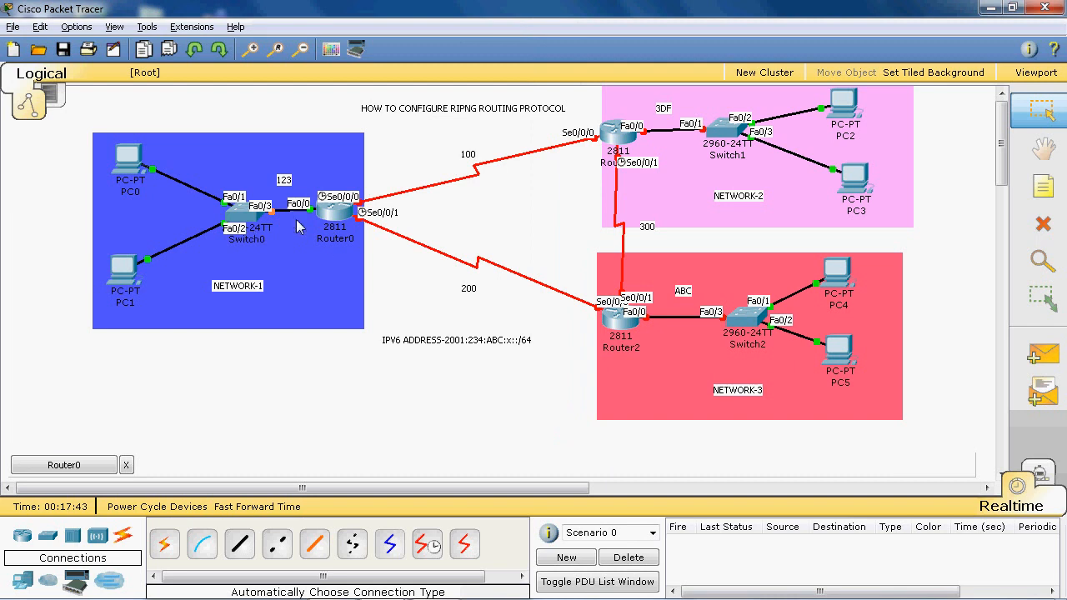
pyautogui.moveTo(317, 215)
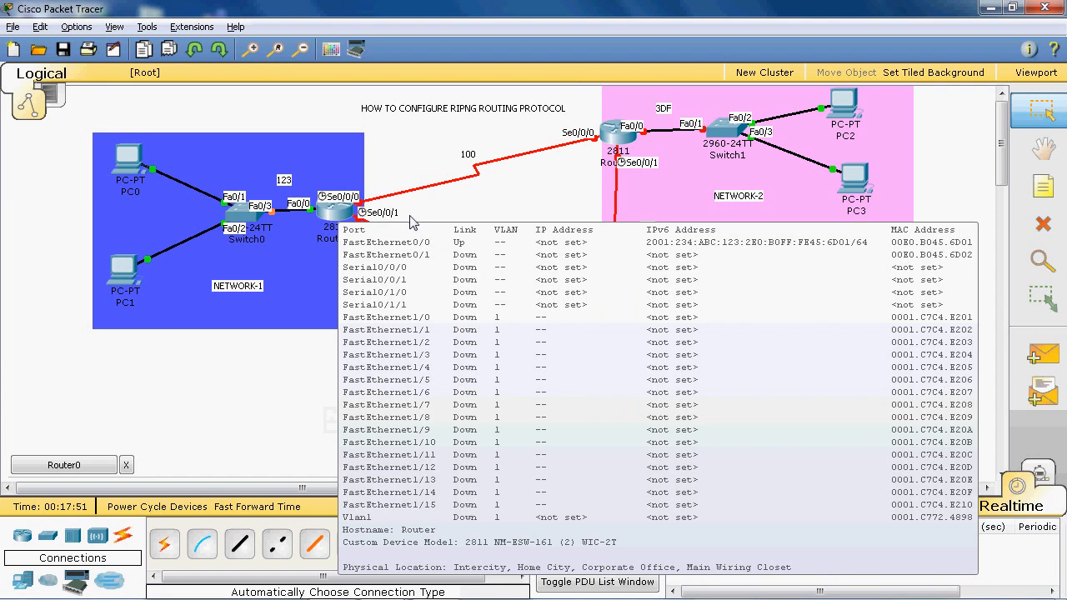
pyautogui.click(77, 464)
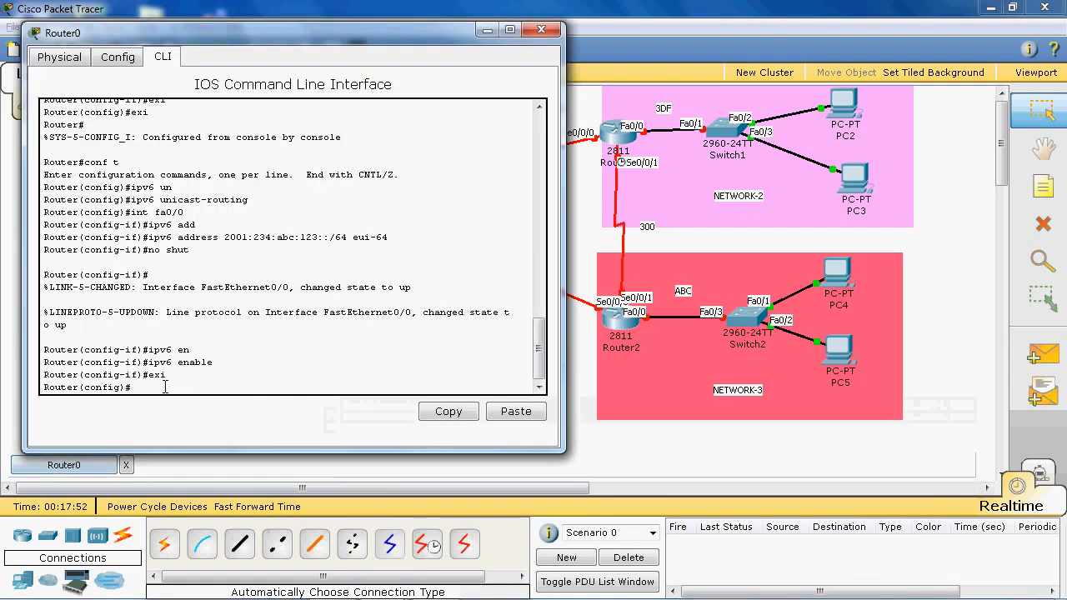
pyautogui.write('int se0/0/0')
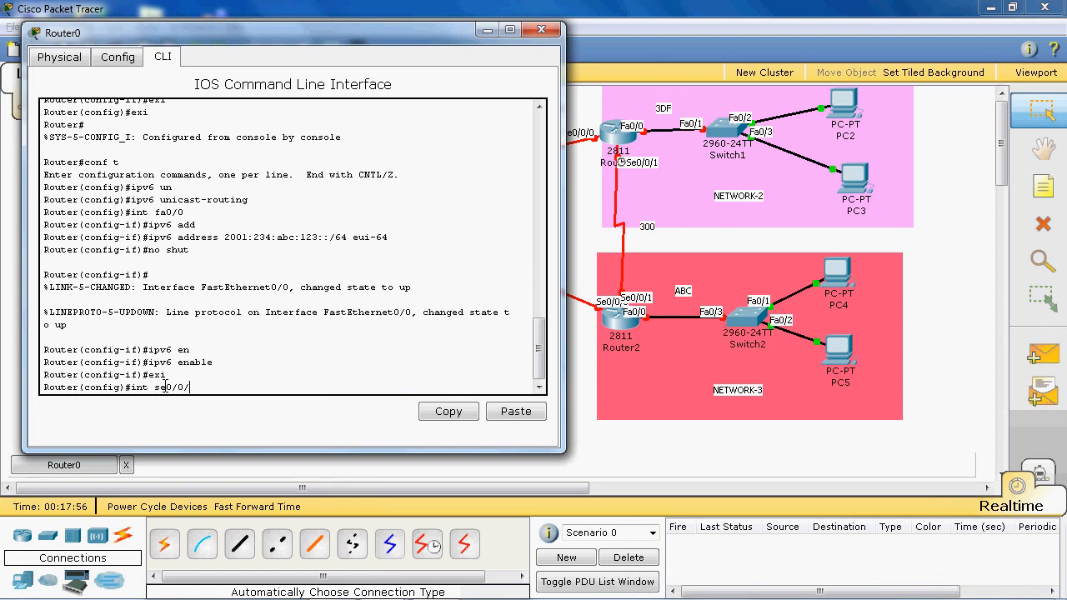
pyautogui.press('Return')
pyautogui.write('ipv6')
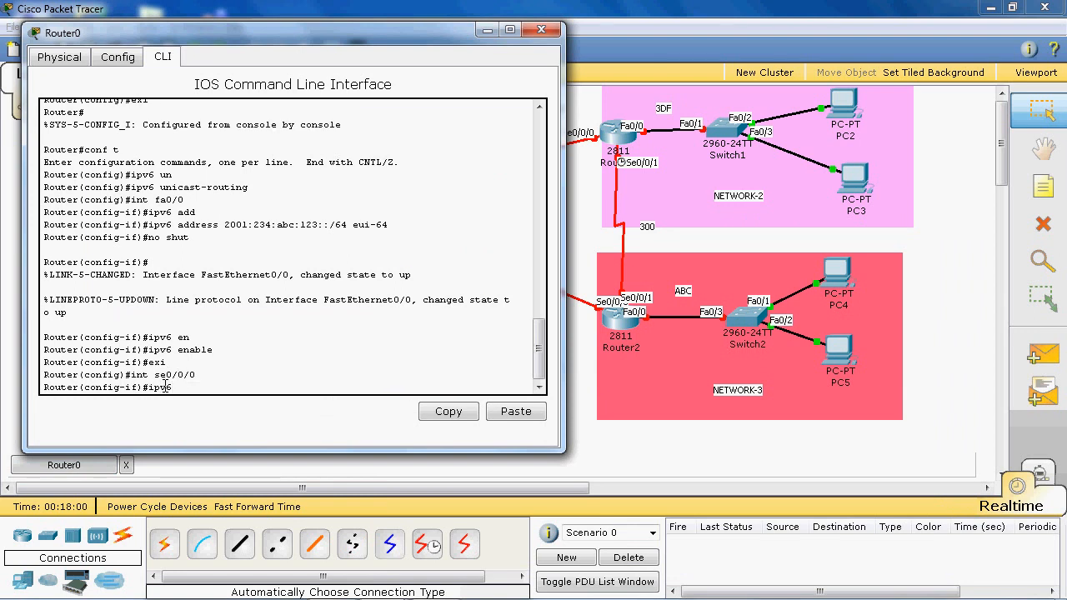
pyautogui.write(' add')
pyautogui.press('Tab')
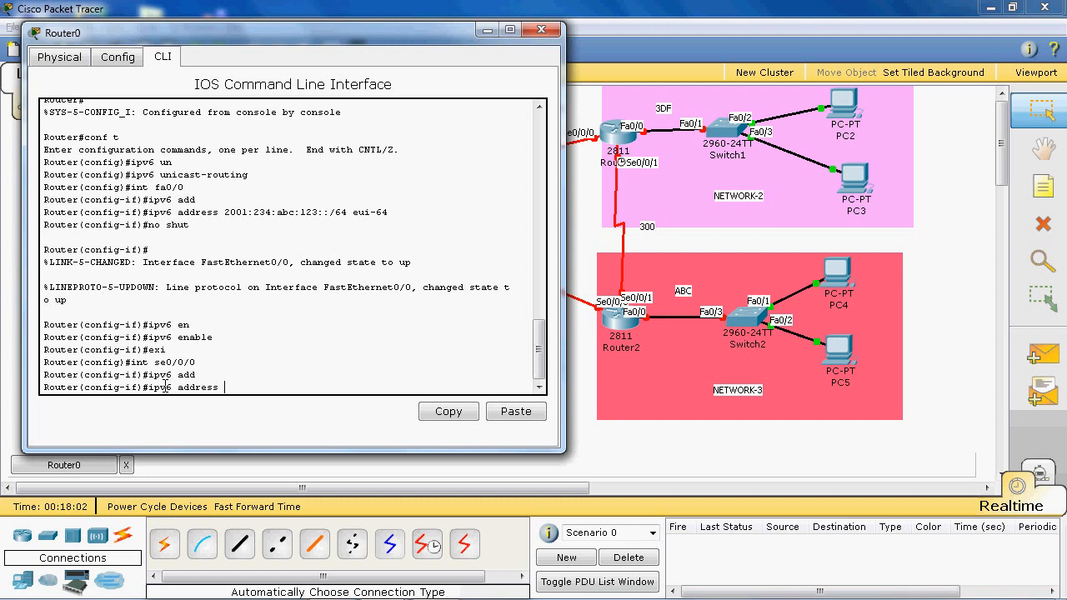
pyautogui.write('2001:234:abc:')
pyautogui.click(641, 449)
pyautogui.write(':')
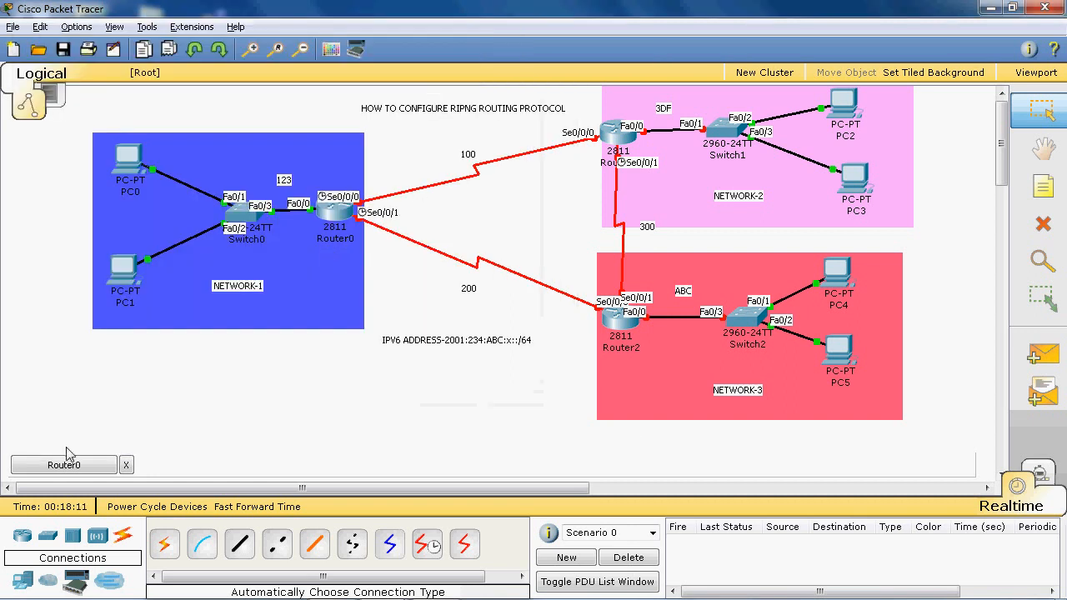
pyautogui.click(67, 464)
pyautogui.write('100')
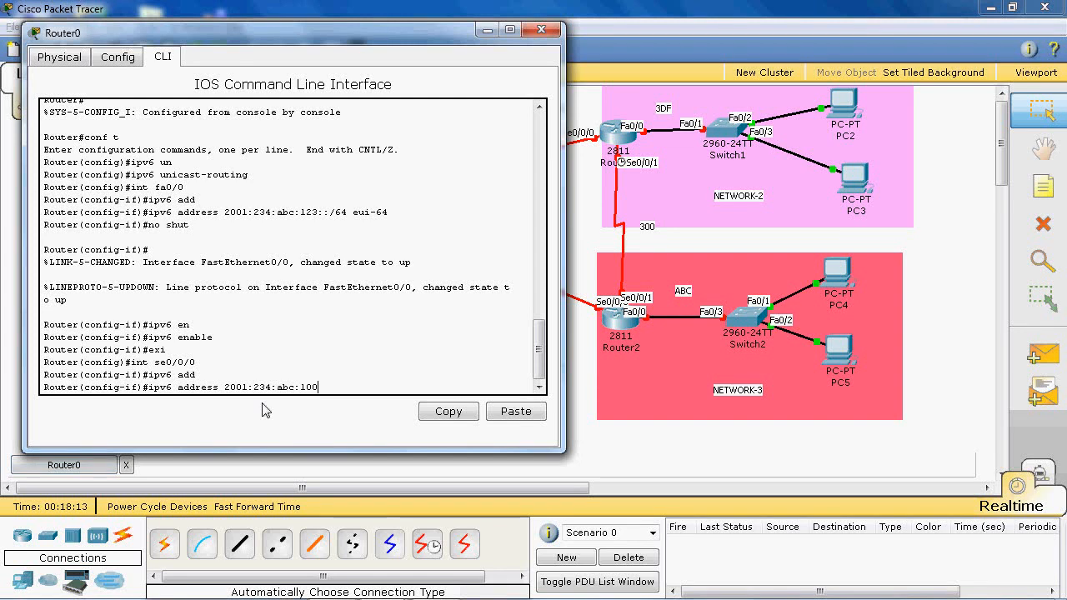
pyautogui.write('::/')
pyautogui.press('BackSpace')
pyautogui.write('1')
pyautogui.write('?')
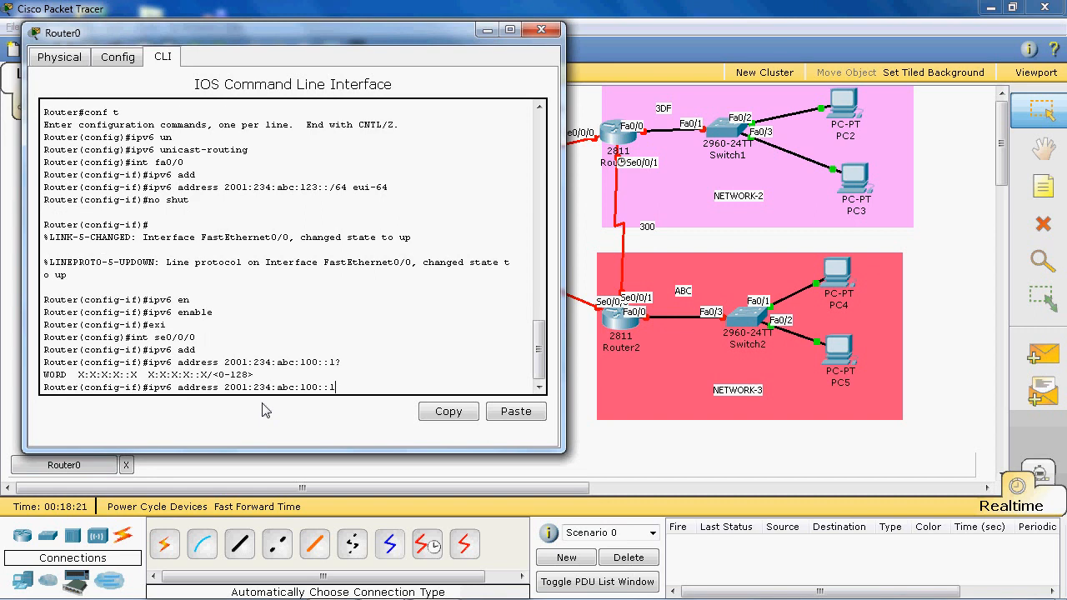
pyautogui.write('/64')
pyautogui.press('Return')
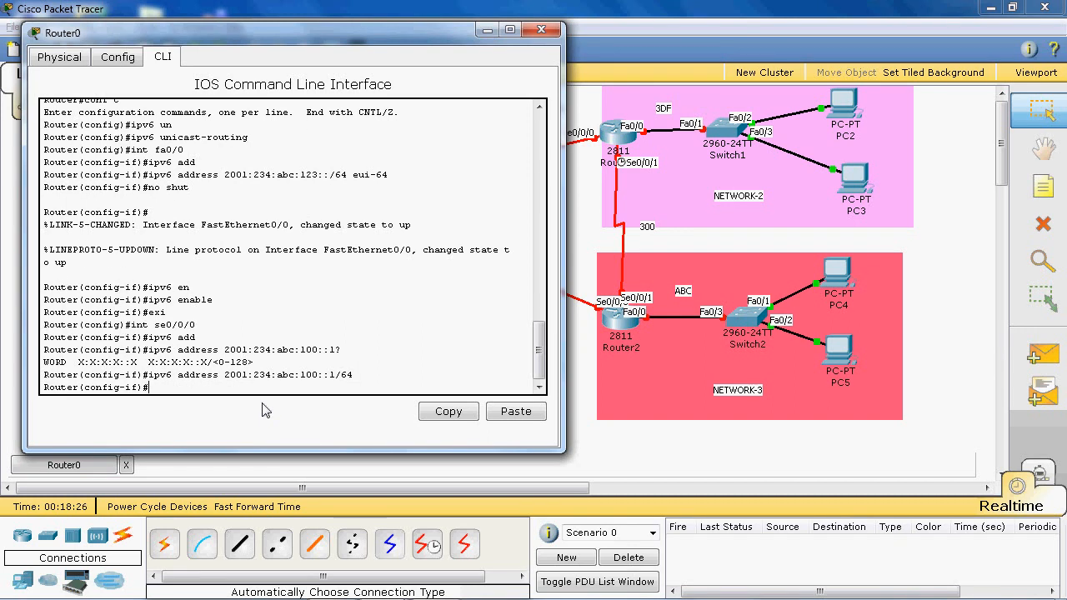
# - Bring up Router0's se0/0/0 interface with no shut and set its clock rate to 64000
pyautogui.write('no shut')
pyautogui.press('Return')
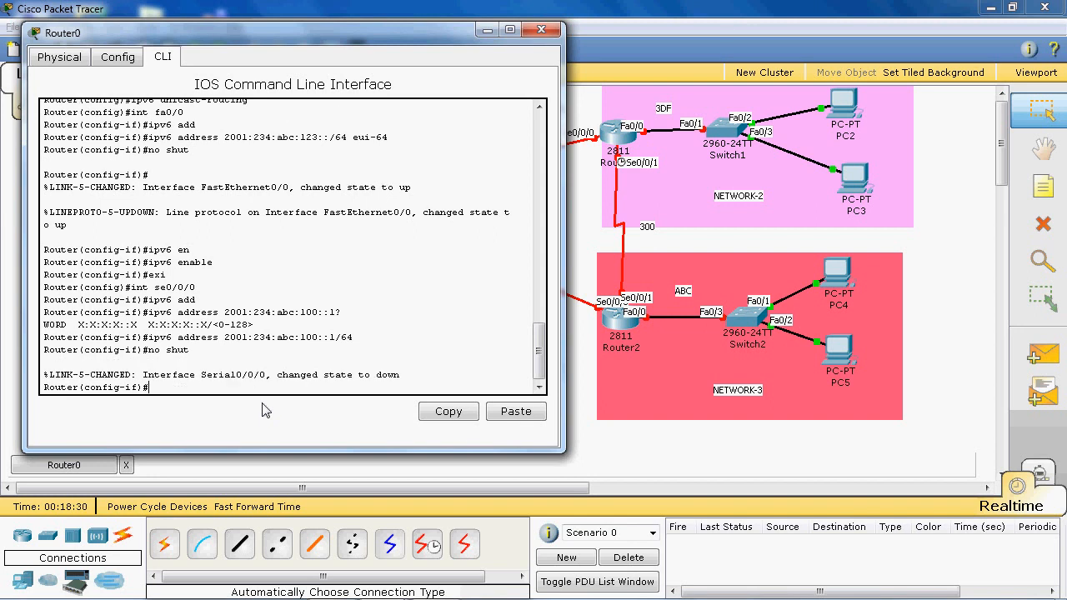
pyautogui.click(590, 445)
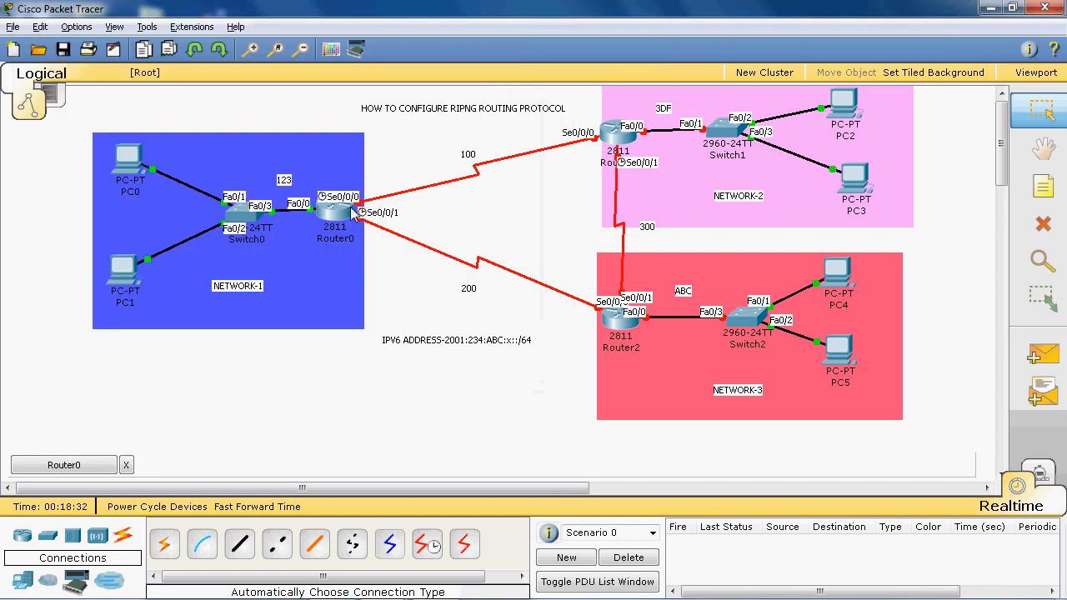
pyautogui.click(79, 464)
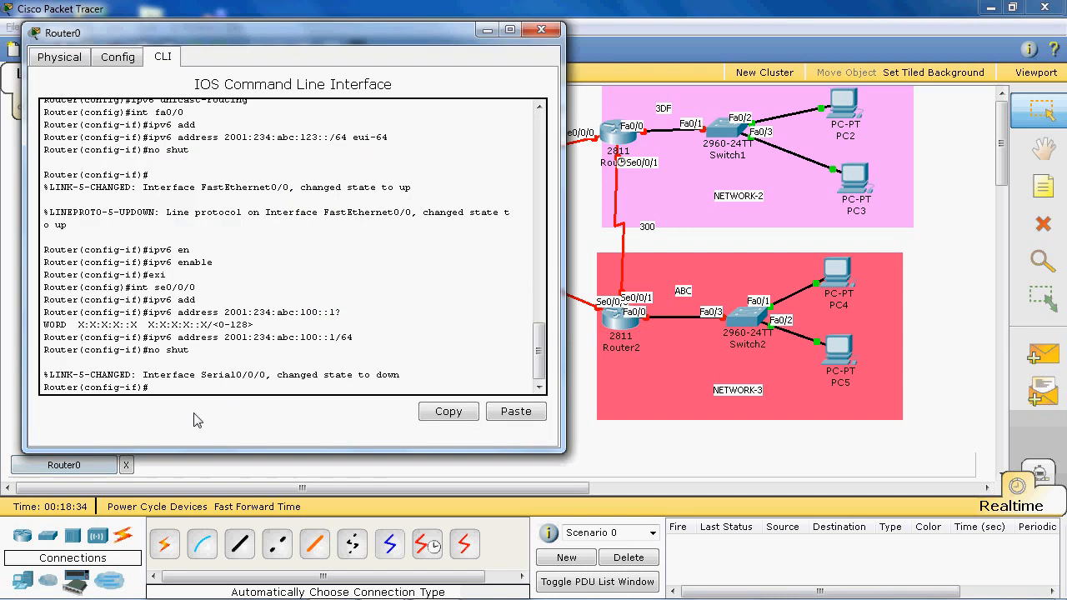
pyautogui.write('clo')
pyautogui.press('Tab')
pyautogui.write('r')
pyautogui.press('Tab')
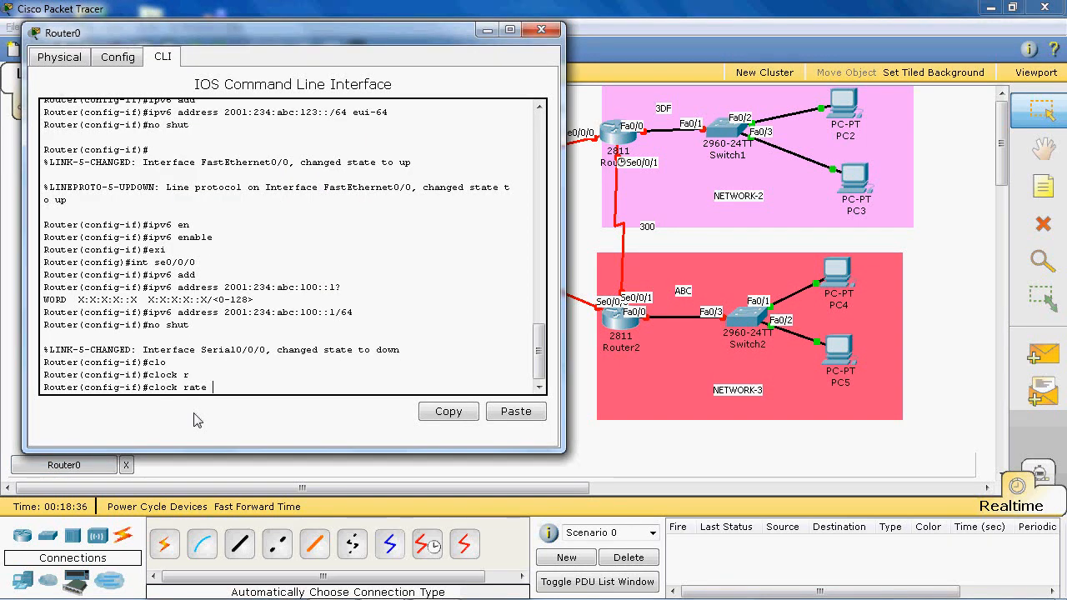
pyautogui.write('64000')
pyautogui.press('Return')
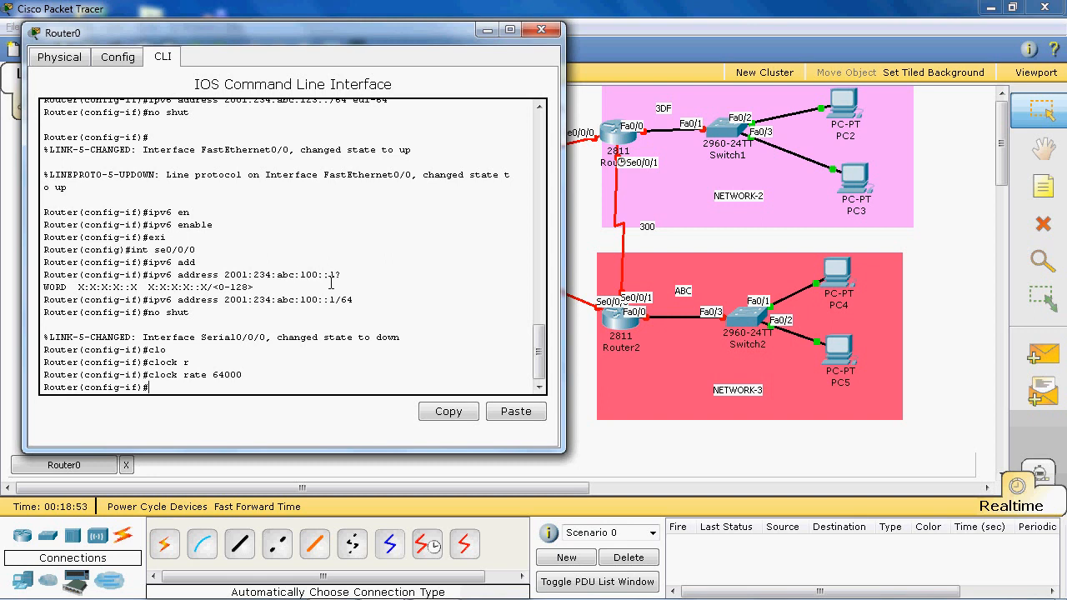
# - Enable IPv6 on Router0's se0/0/0 interface and return to global configuration mode
pyautogui.moveTo(326, 276); pyautogui.dragTo(341, 277)
pyautogui.click(357, 299)
pyautogui.write('ipv6 en')
pyautogui.press('Tab')
pyautogui.press('Return')
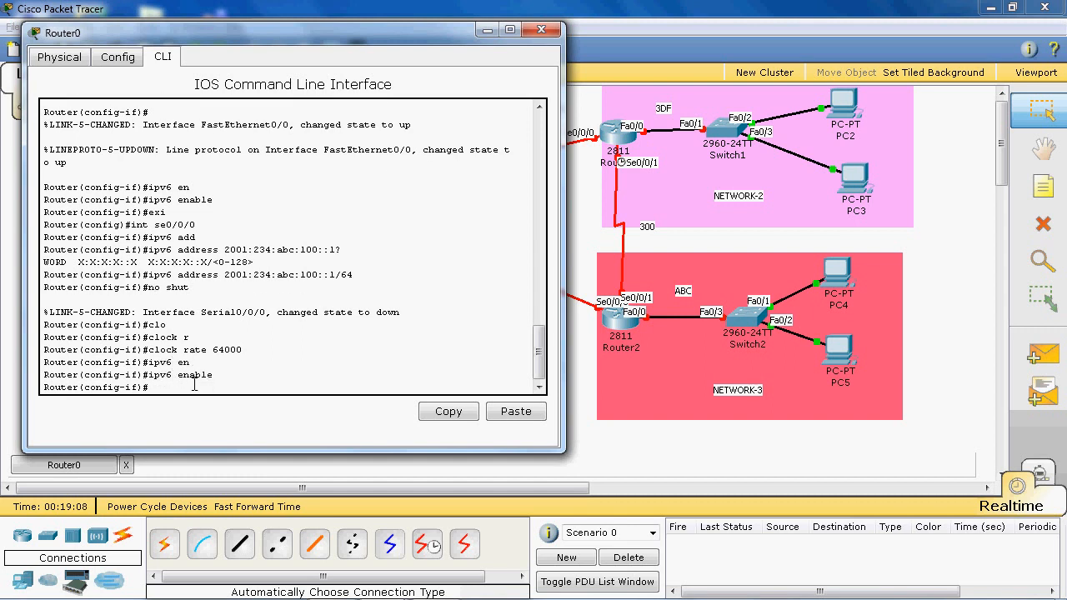
pyautogui.write('exi')
pyautogui.press('Return')
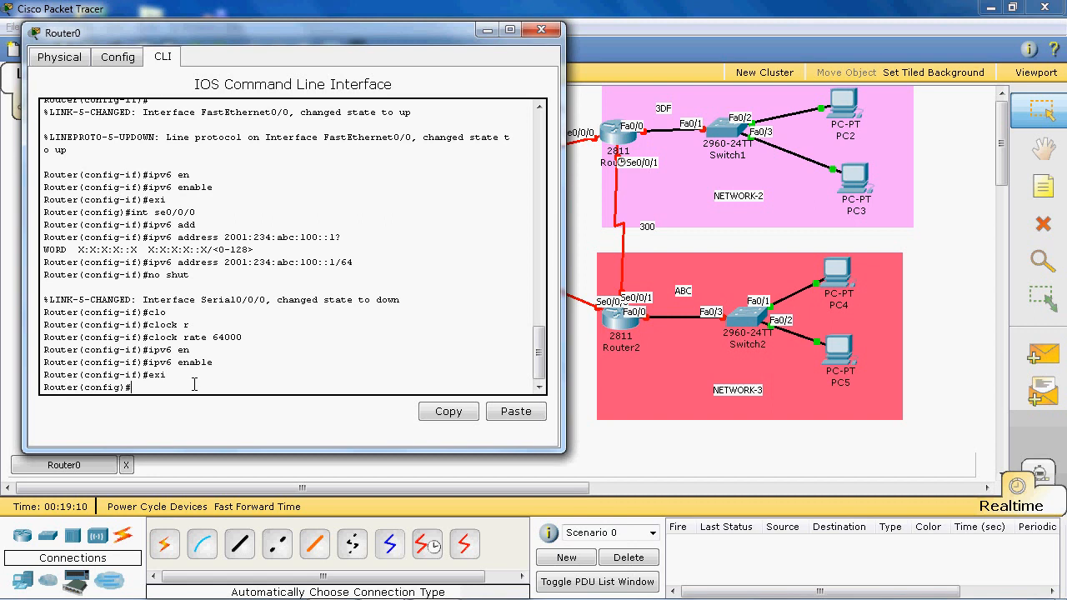
# - Enter Router0's se0/0/1 interface configuration and assign it the IPv6 address 2001:234:abc:200::1/64
pyautogui.write('int se0/0')
pyautogui.click(667, 454)
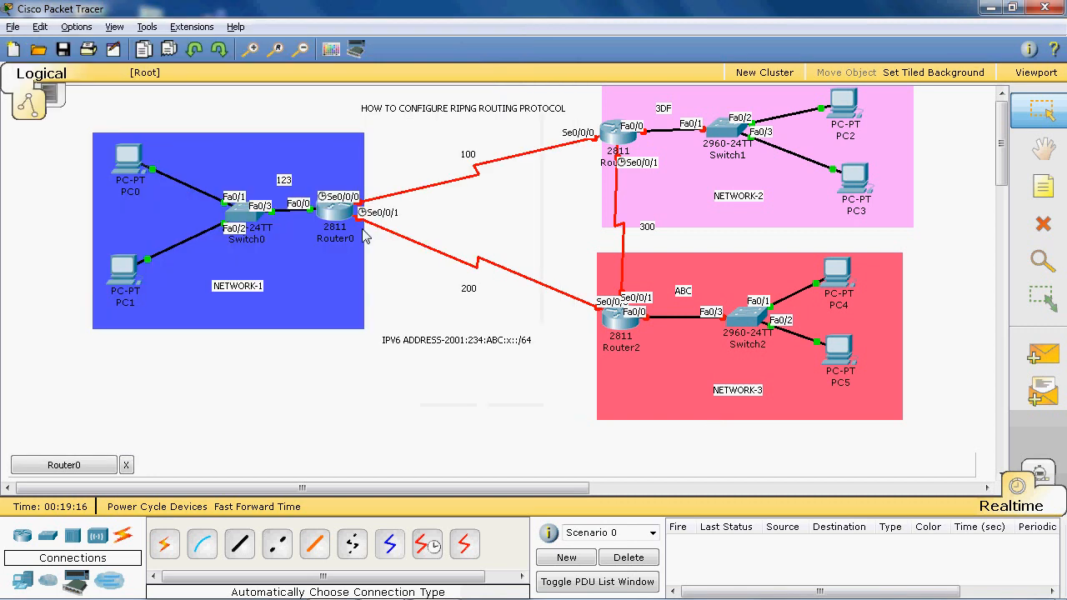
pyautogui.click(43, 463)
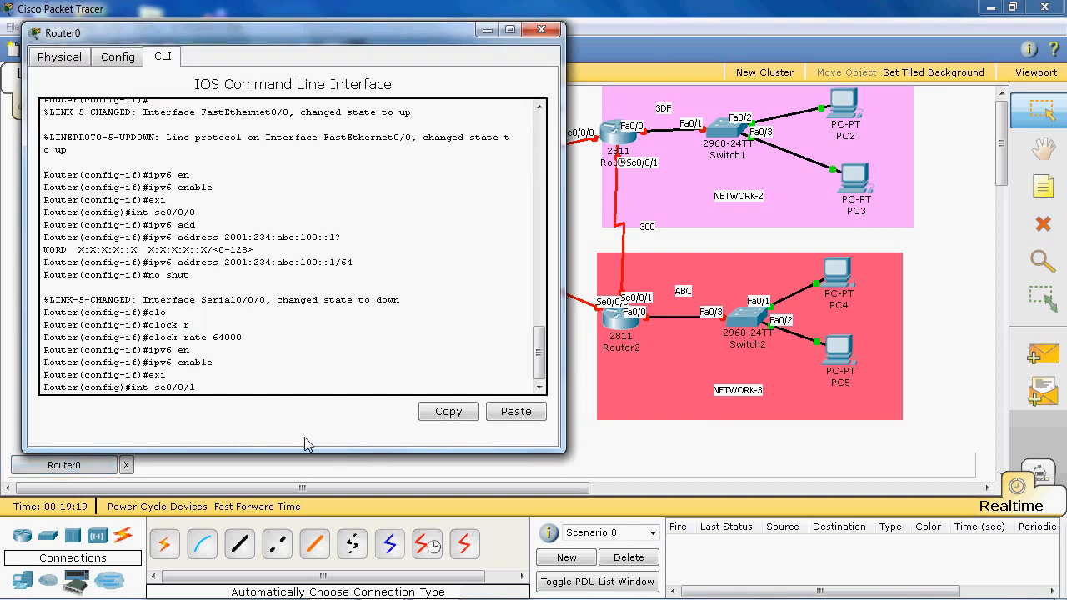
pyautogui.press('Return')
pyautogui.write('ip')
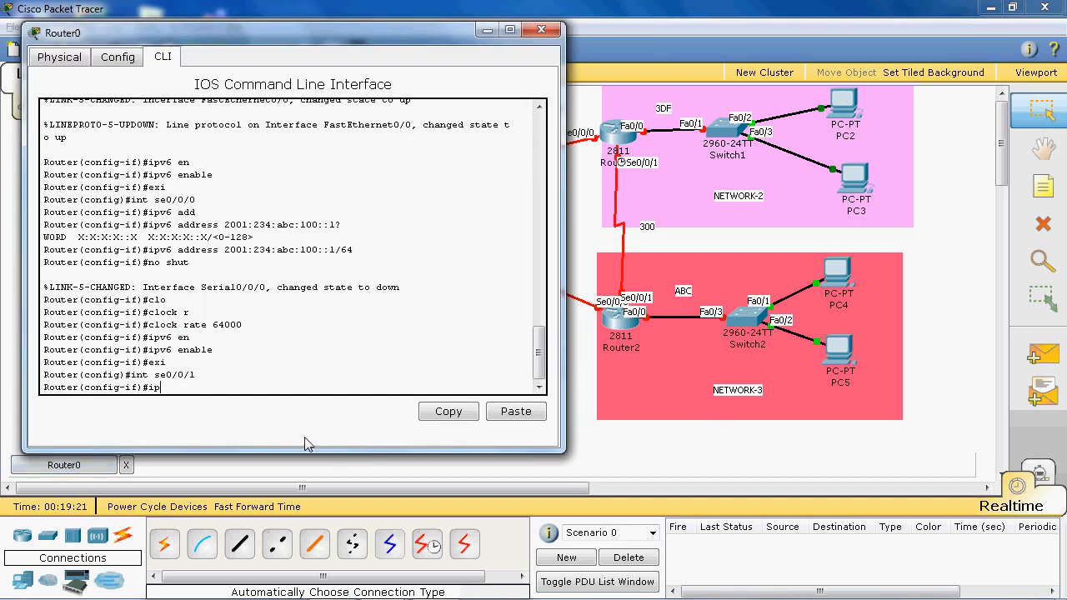
pyautogui.write('v6 add')
pyautogui.press('Tab')
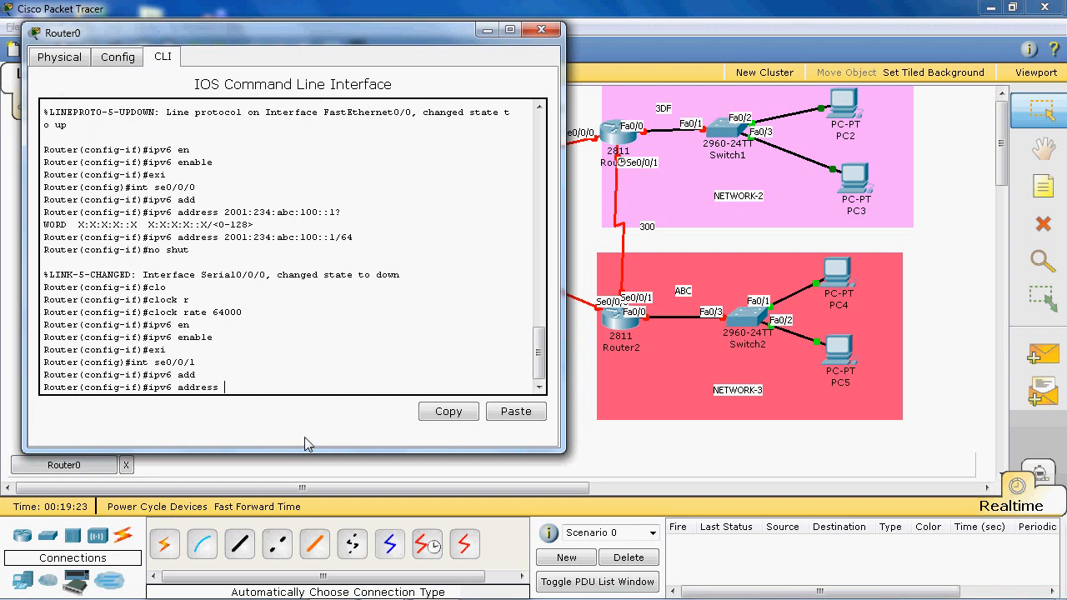
pyautogui.write('2001:234:abc:200::1/64')
pyautogui.press('Return')
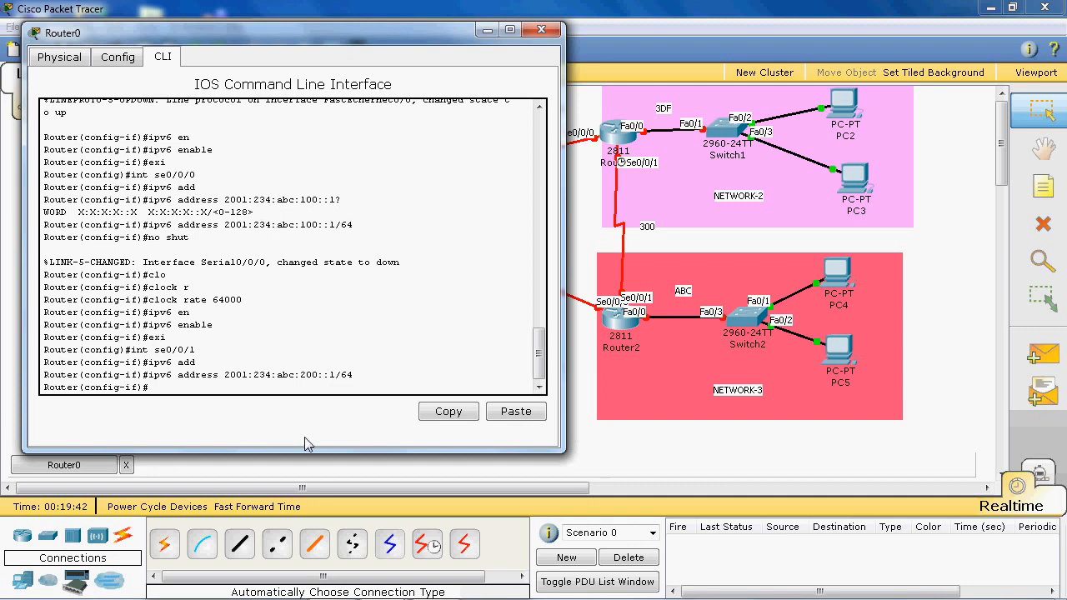
# - Bring up Router0's se0/0/1 interface with no shut and enable IPv6 on it
pyautogui.write('no shut')
pyautogui.press('Return')
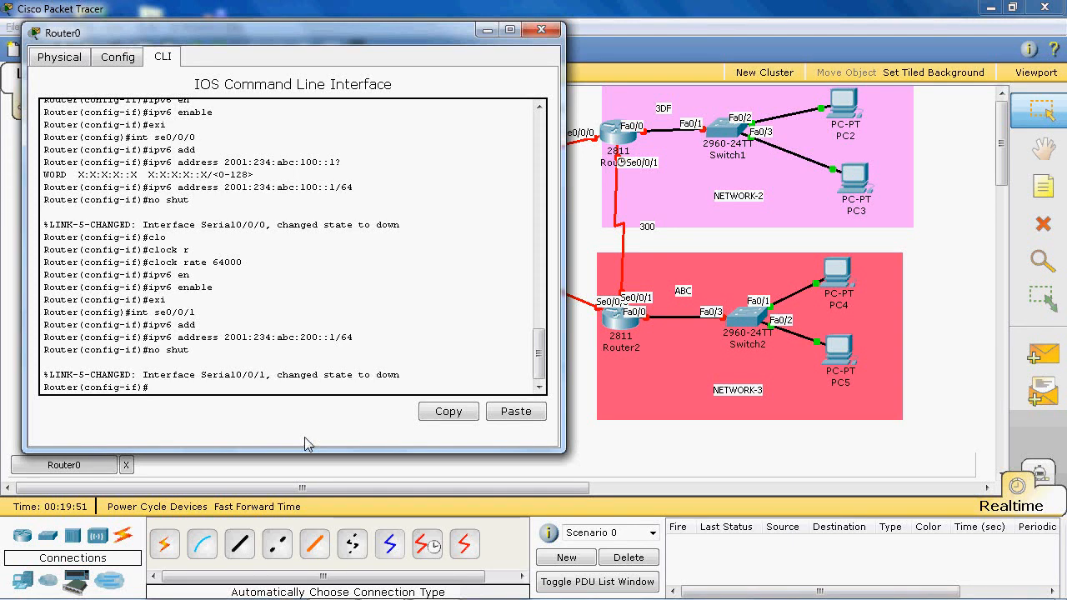
pyautogui.write('ipv6 en')
pyautogui.press('Tab')
pyautogui.press('Return')
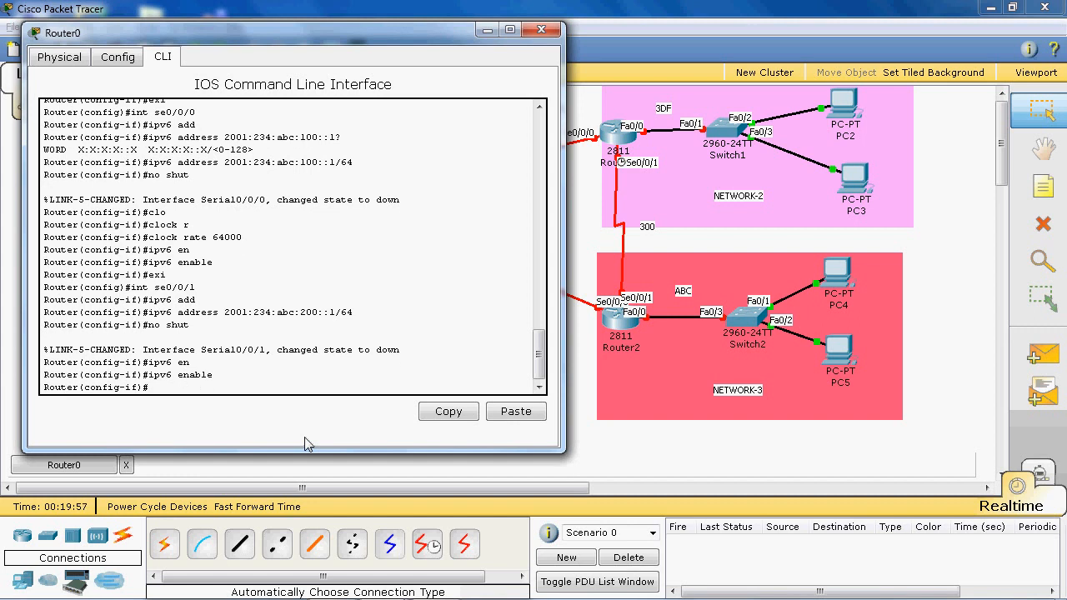
# - Set the clock rate of Router0's se0/0/1 interface to 64000
pyautogui.write('cl')
pyautogui.press('Tab')
pyautogui.write('r')
pyautogui.press('Tab')
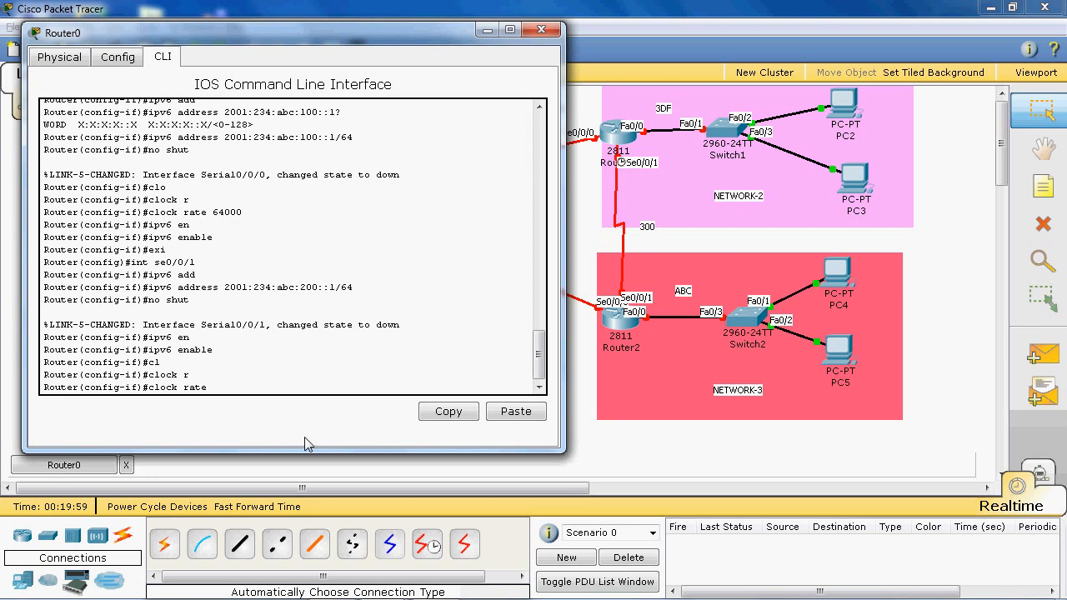
pyautogui.write('64000')
pyautogui.press('Return')
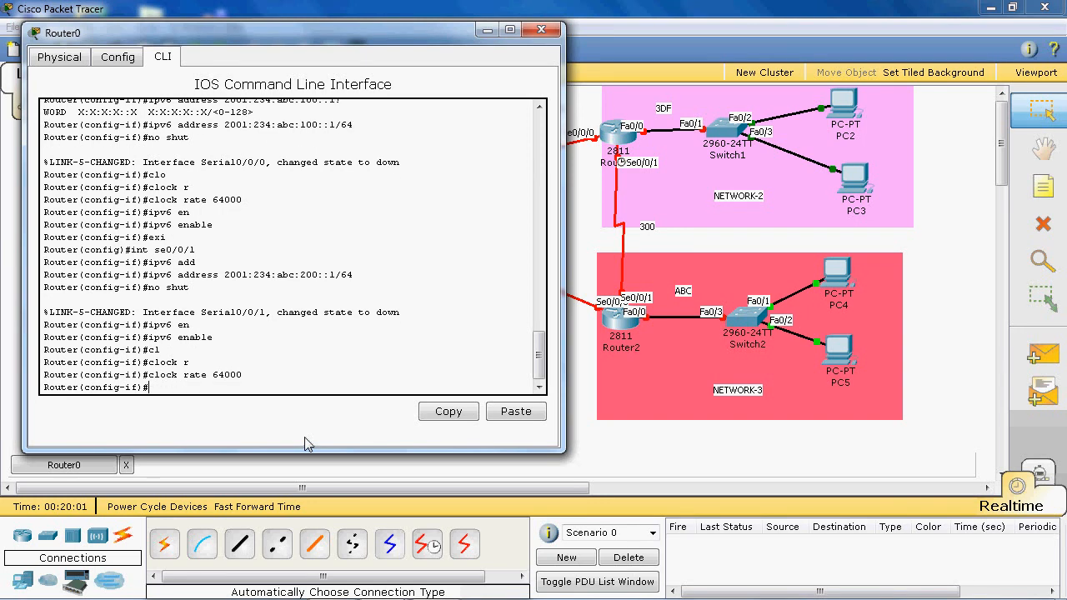
# - Return Router0 to global configuration mode and close its configuration window
pyautogui.write('exi')
pyautogui.press('Return')
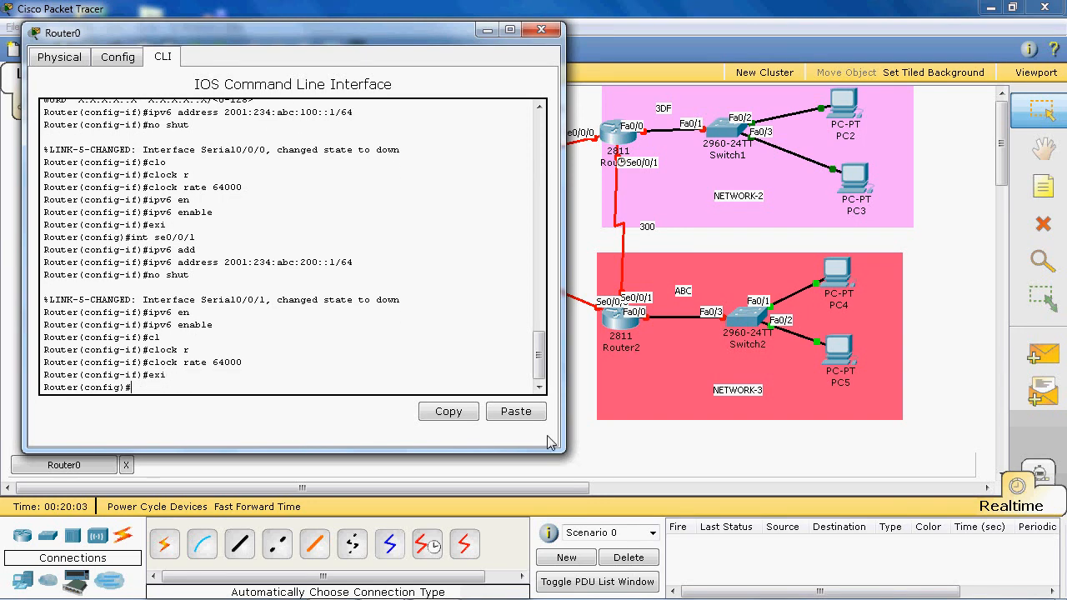
pyautogui.click(628, 450)
pyautogui.click(126, 465)
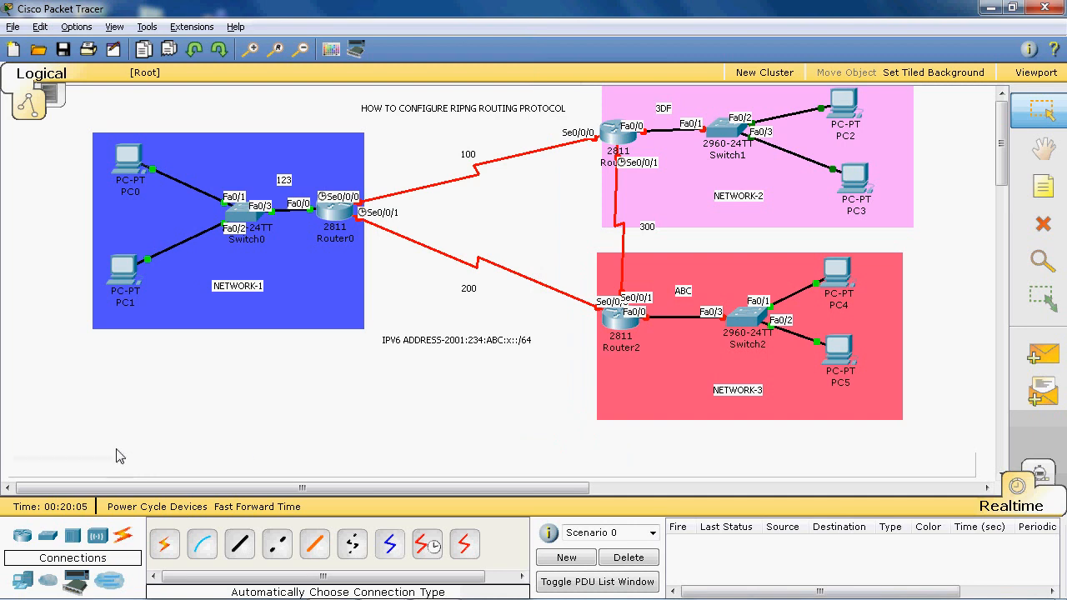